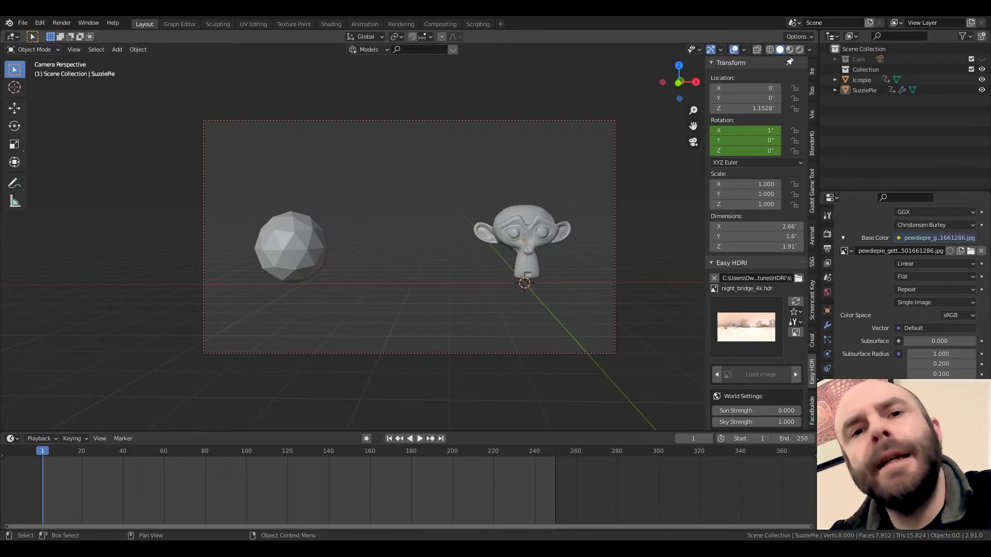
Play the icosphere and monkey head animation from the Timeline.
click(417, 440)
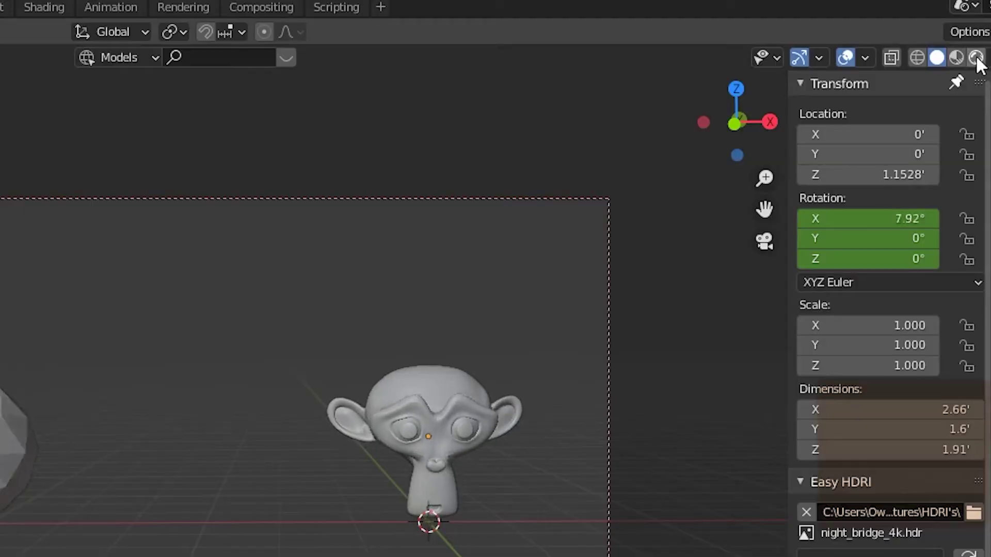
Switch the viewport to Rendered shading, stop playback, and start adding a new workspace.
click(800, 50)
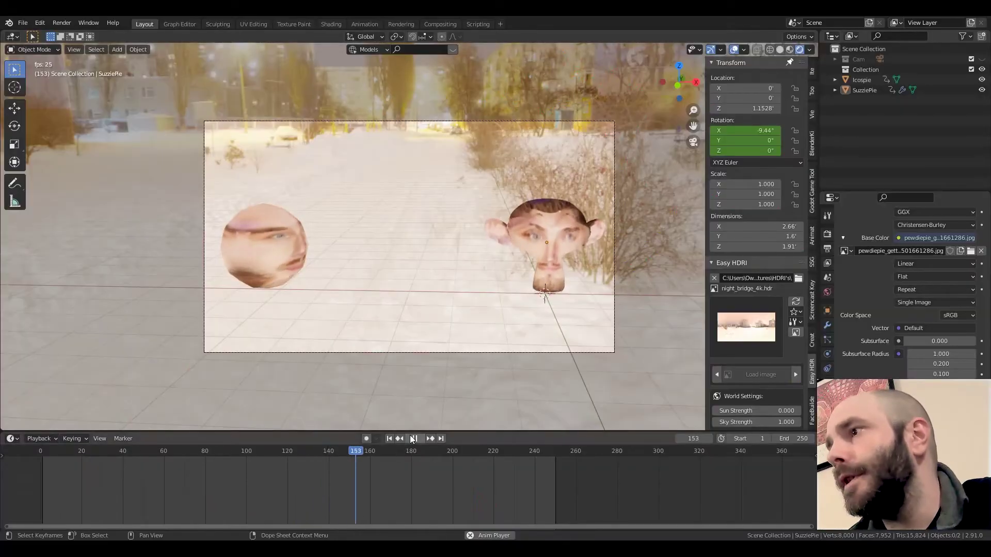
click(413, 439)
click(499, 24)
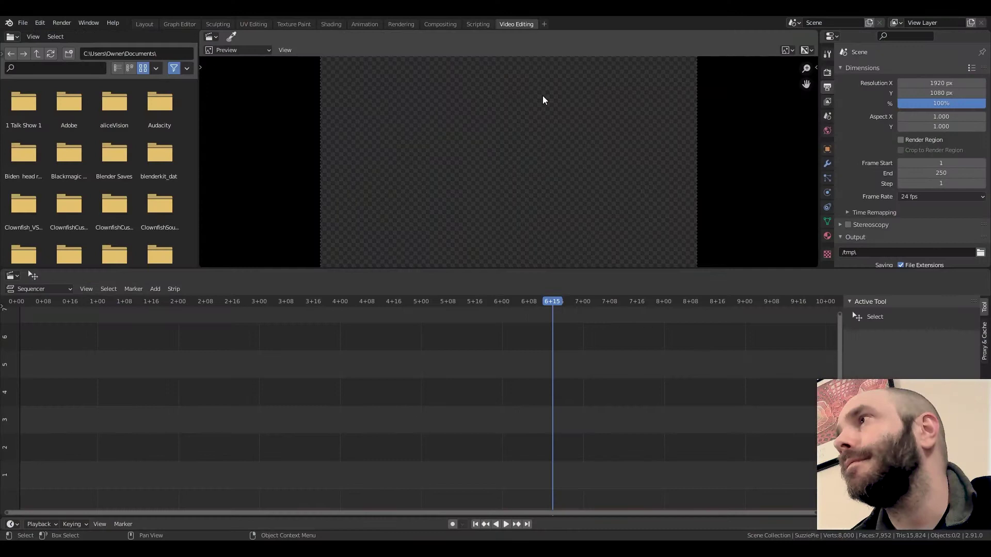
Add the COD - Among Warfare_1.mp3 sound strip at frame 1, then zoom the timeline out.
click(475, 525)
click(156, 288)
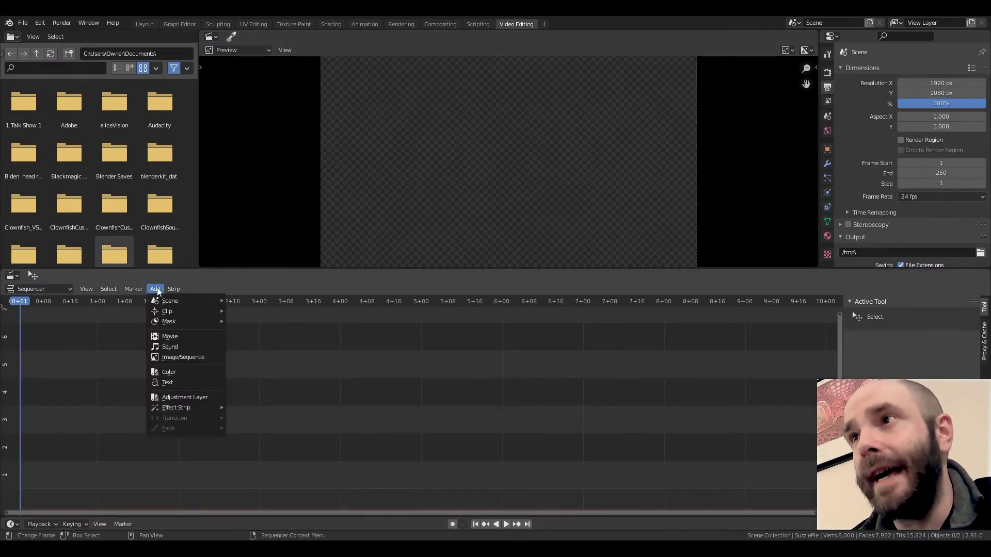
click(173, 351)
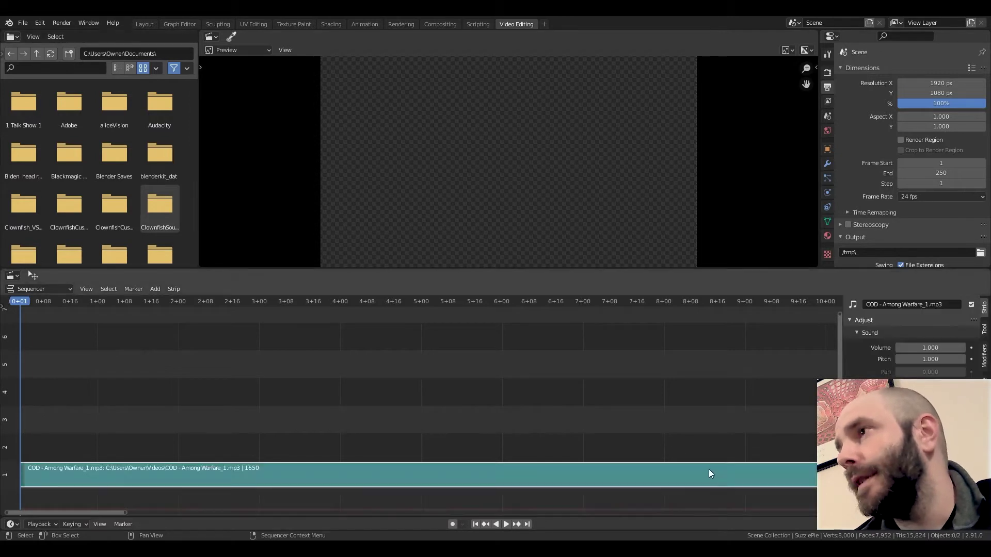
scroll(494, 492, down, 10)
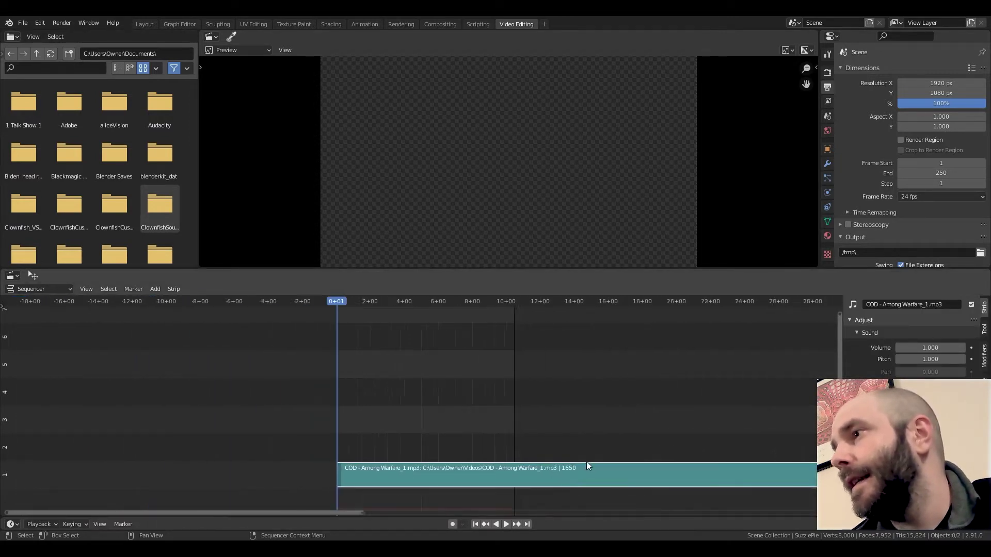
scroll(592, 466, down, 3)
middle_drag(592, 466, 375, 451)
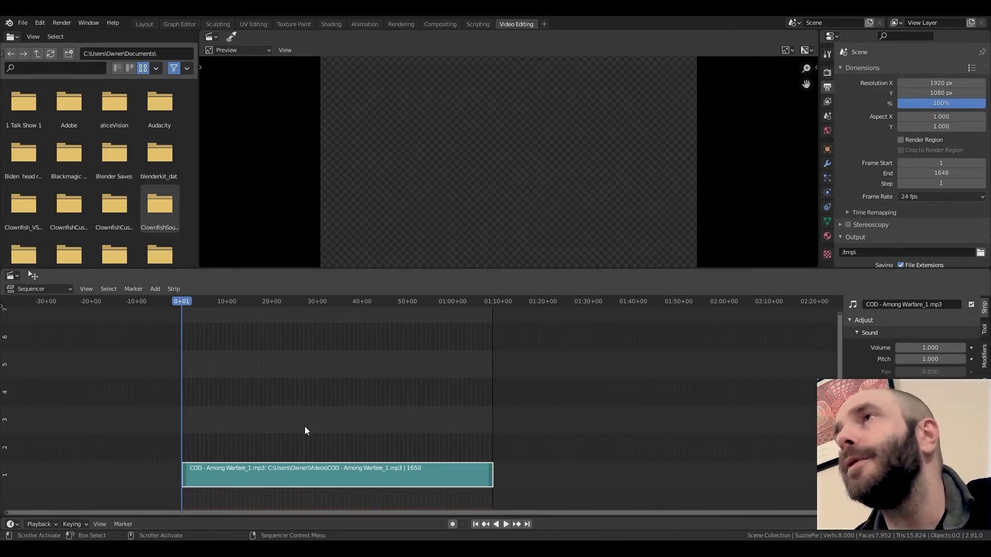
Back in Layout, play the animation and pause it at frame 153.
click(139, 23)
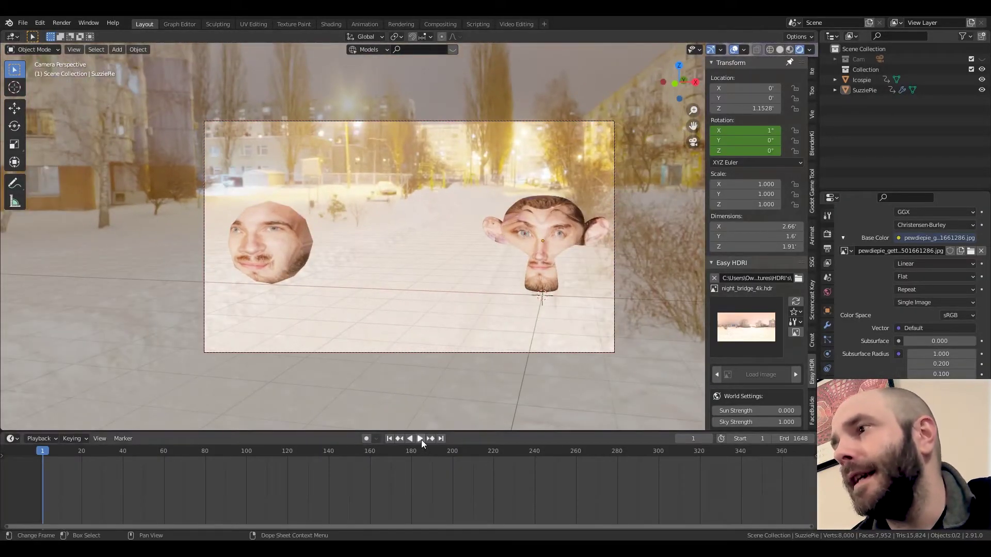
click(420, 438)
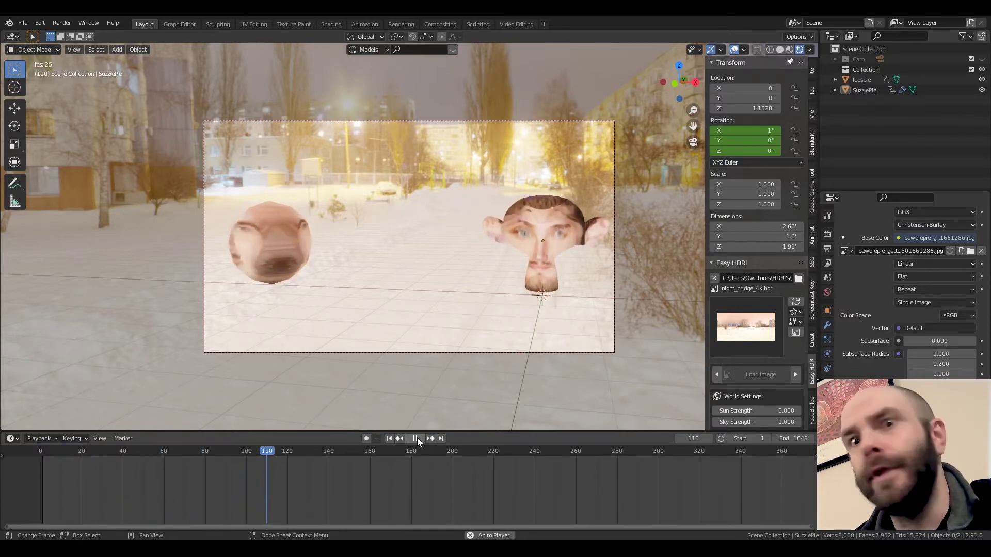
click(416, 438)
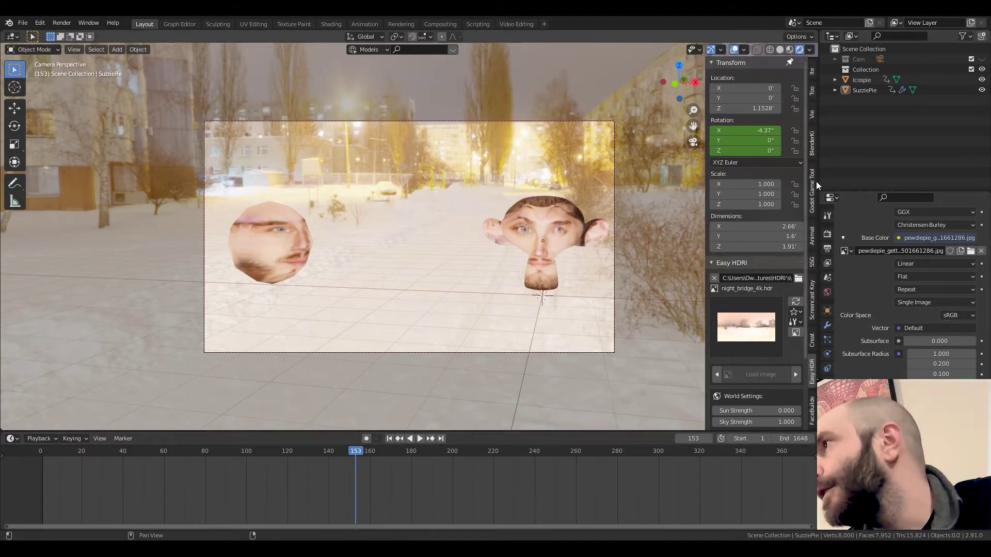
Show the Output Properties and scroll to the Output panel's JPEG file format setting.
click(828, 249)
scroll(845, 310, up, 1)
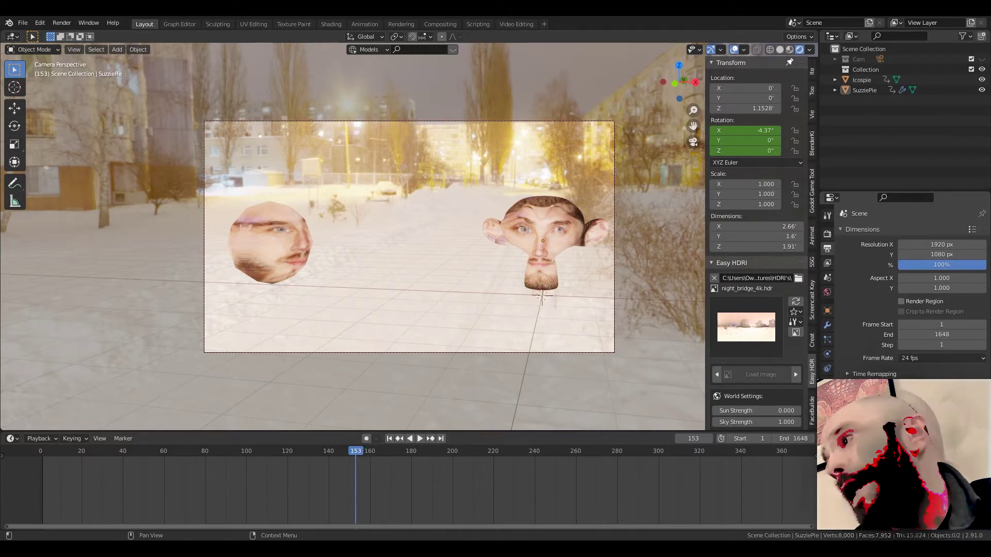
scroll(909, 289, down, 1)
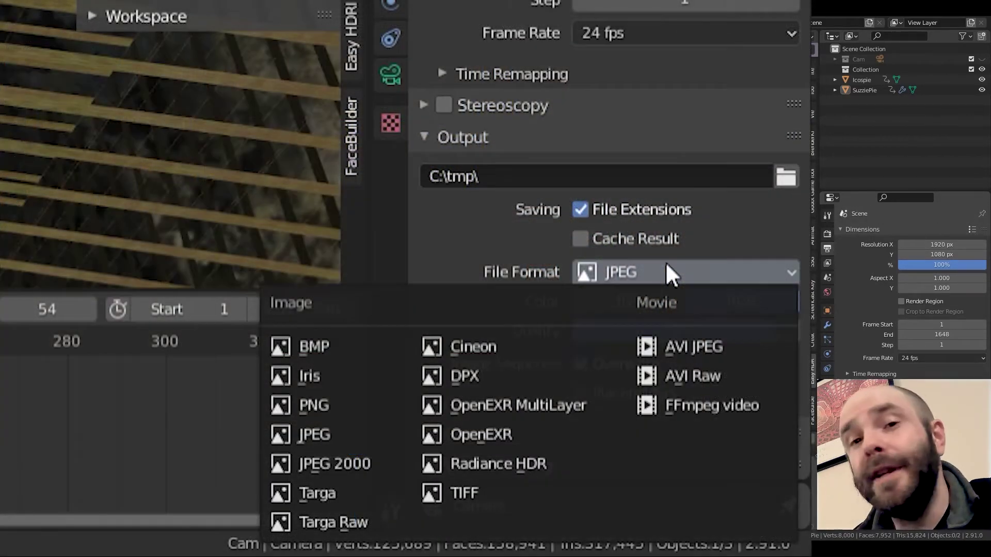
Set the file format to FFmpeg video with an MPEG-4 container.
click(719, 409)
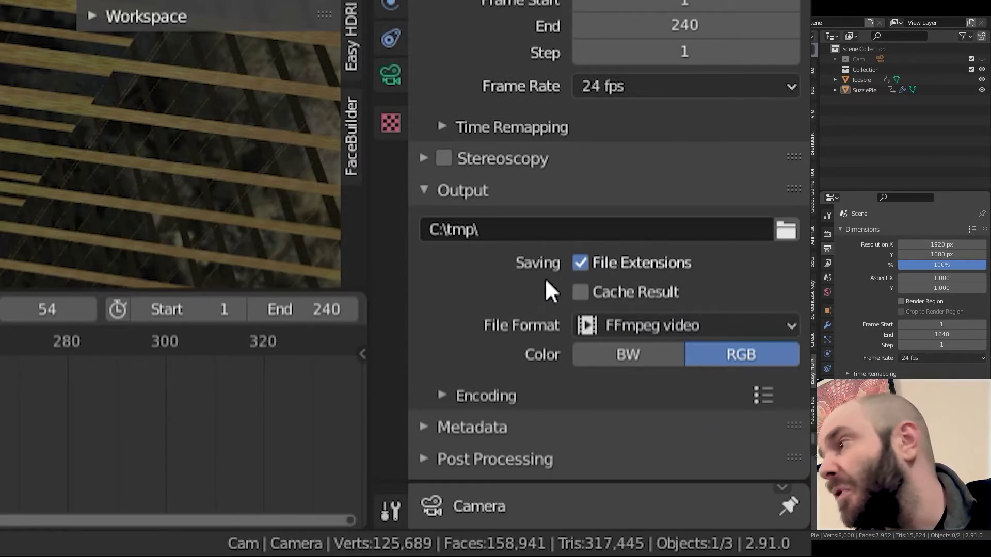
click(444, 397)
scroll(447, 402, down, 3)
click(449, 403)
scroll(490, 362, down, 3)
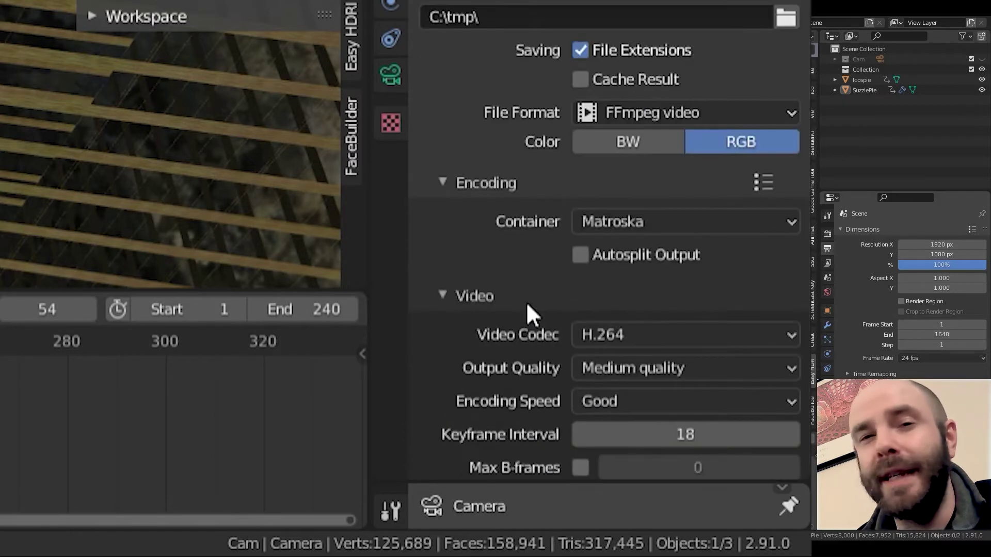
click(622, 222)
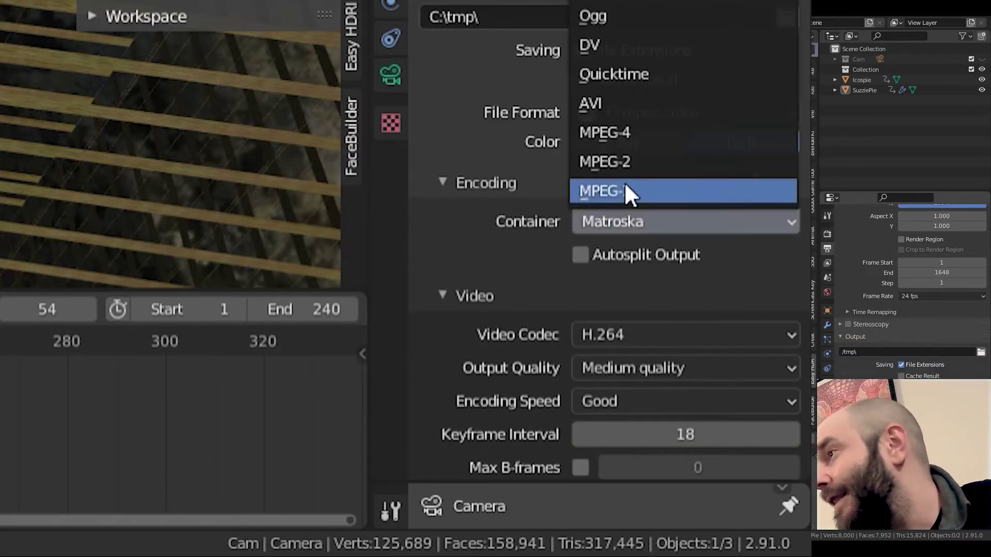
click(625, 133)
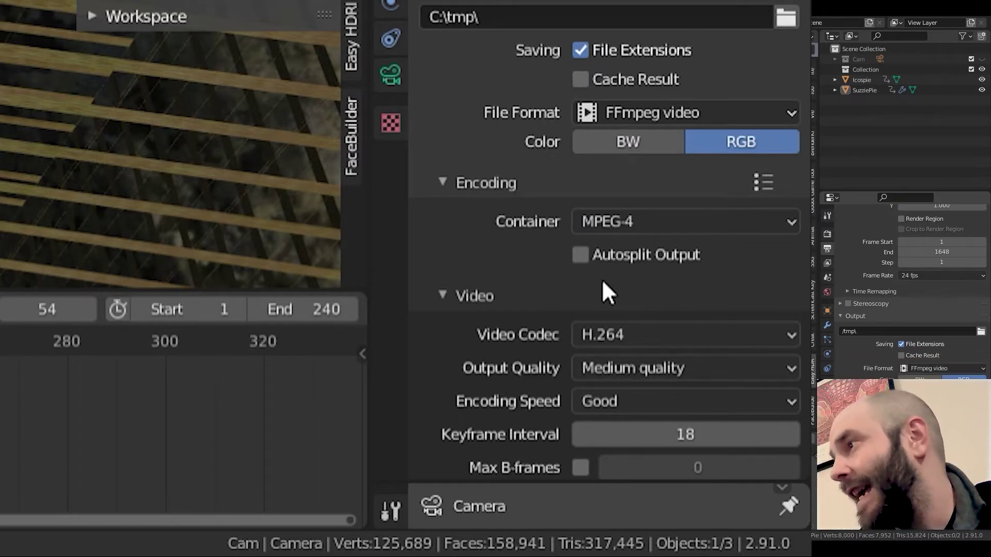
Set the audio codec to MP3.
scroll(511, 289, down, 3)
scroll(498, 292, down, 2)
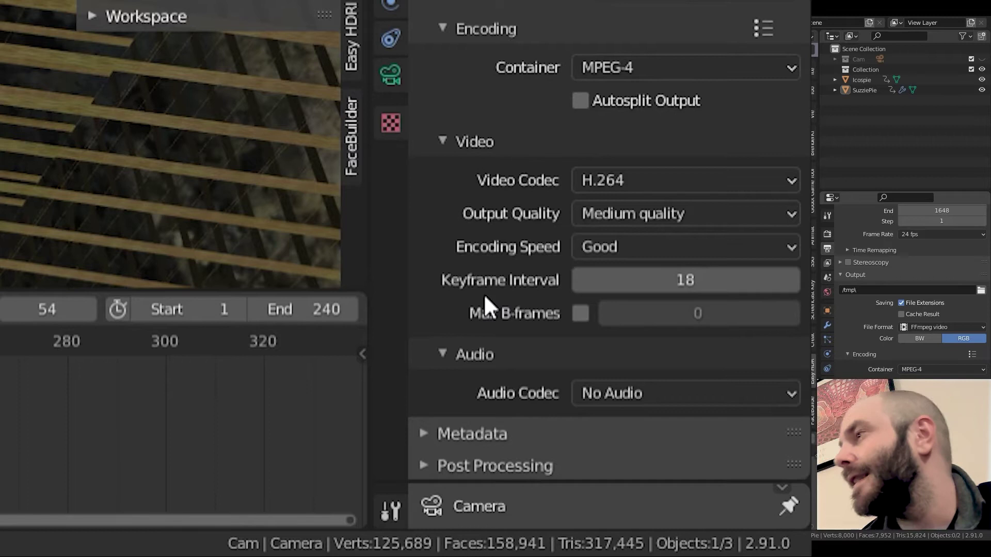
scroll(484, 293, down, 2)
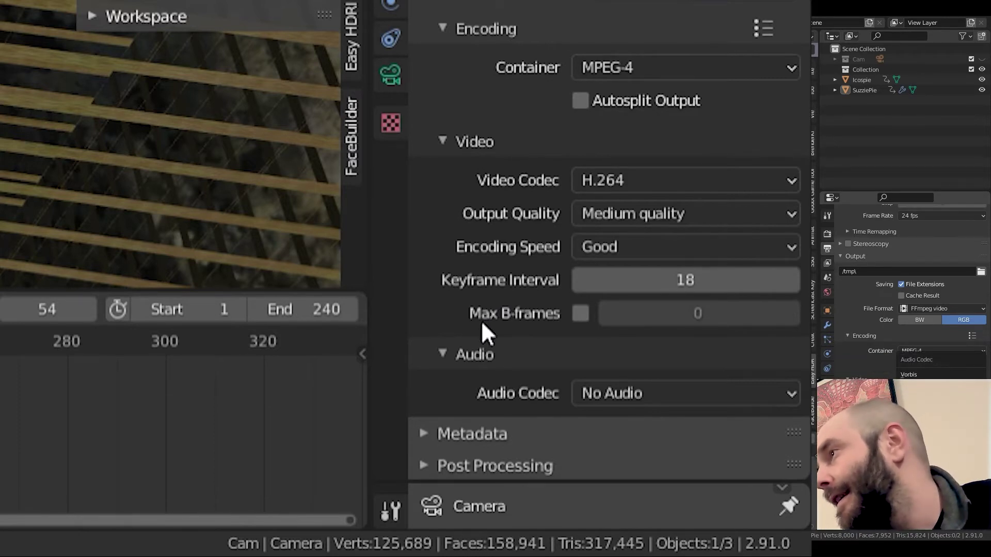
click(600, 393)
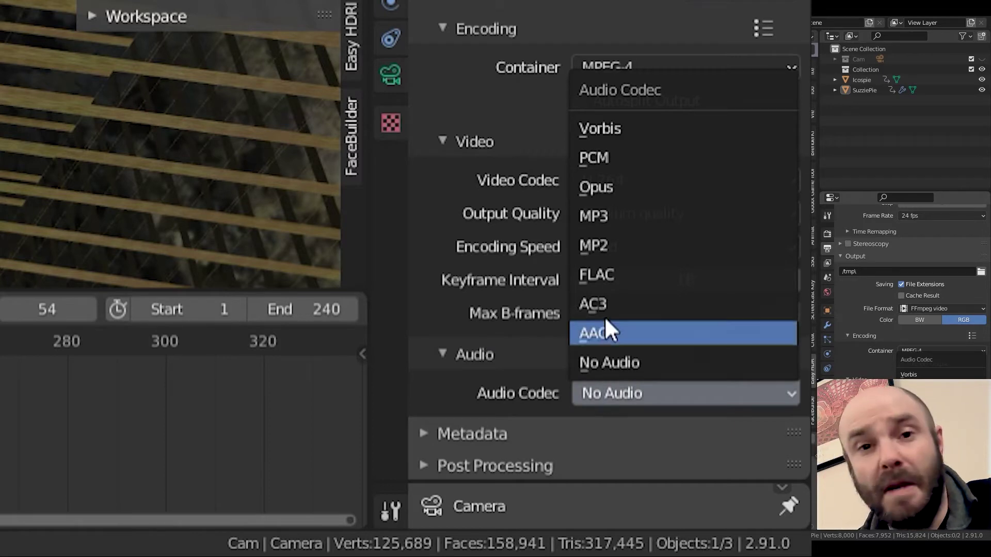
click(602, 217)
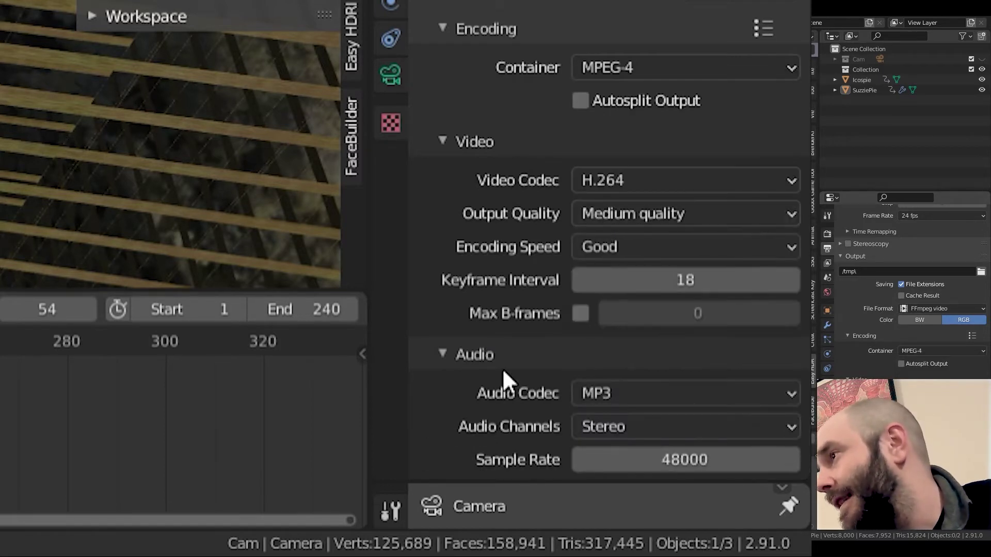
scroll(495, 387, down, 5)
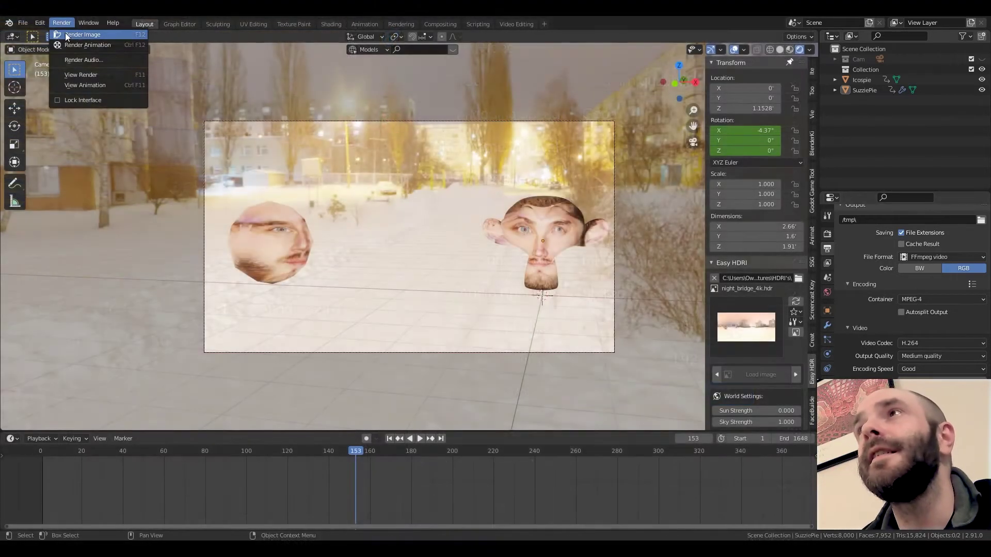
Render the full 1648-frame animation via Render > Render Animation.
click(72, 45)
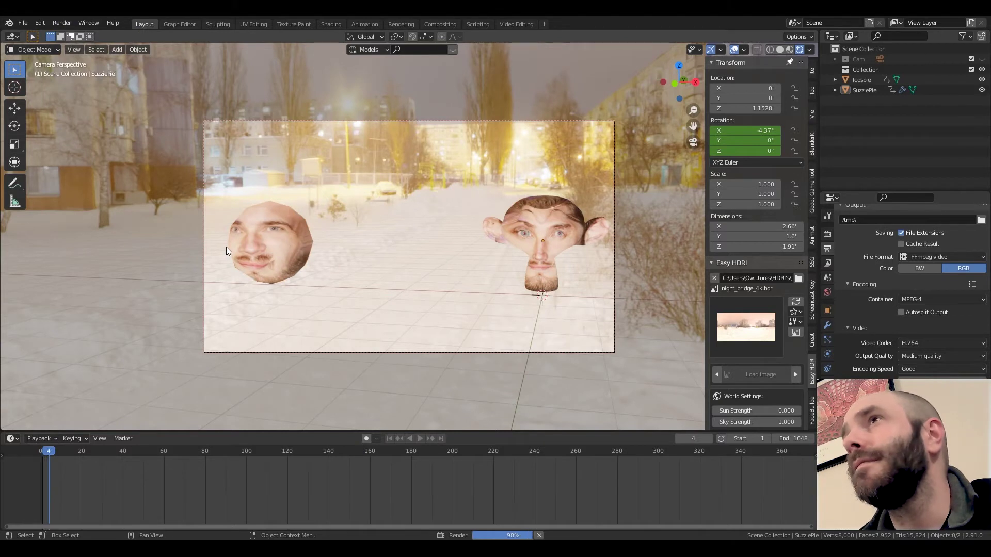